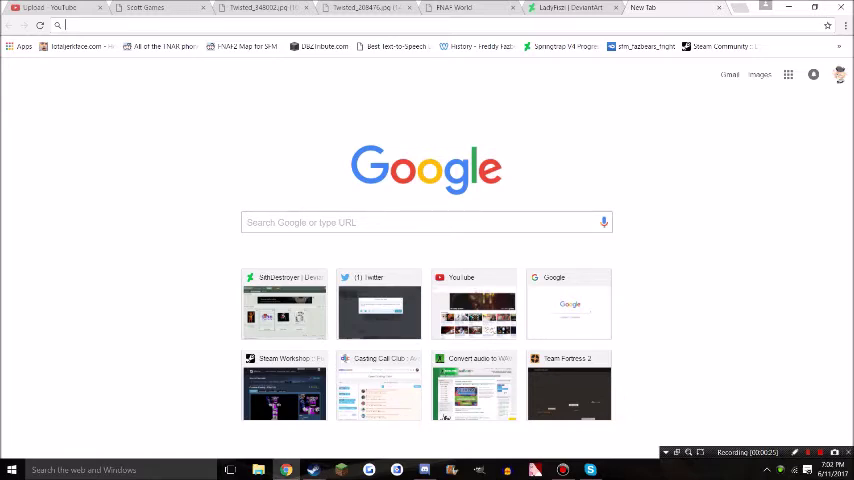
pyautogui.write('The Twisted')
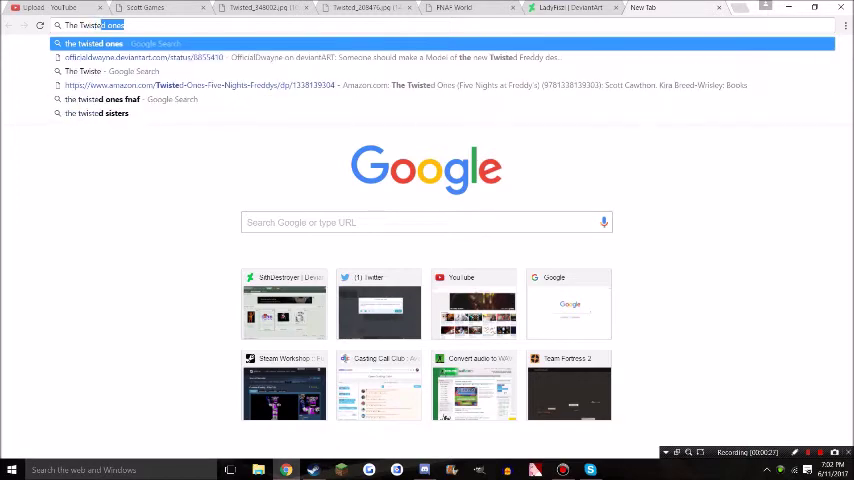
pyautogui.write(' o')
# Search Google for 'the twisted ones' and open its FNAF Wiki result in a new tab.
pyautogui.press('Return')
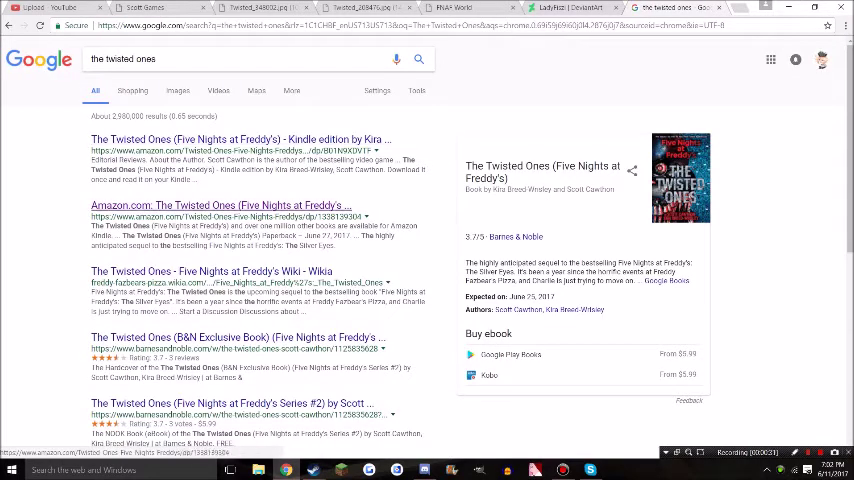
pyautogui.middleClick(211, 271)
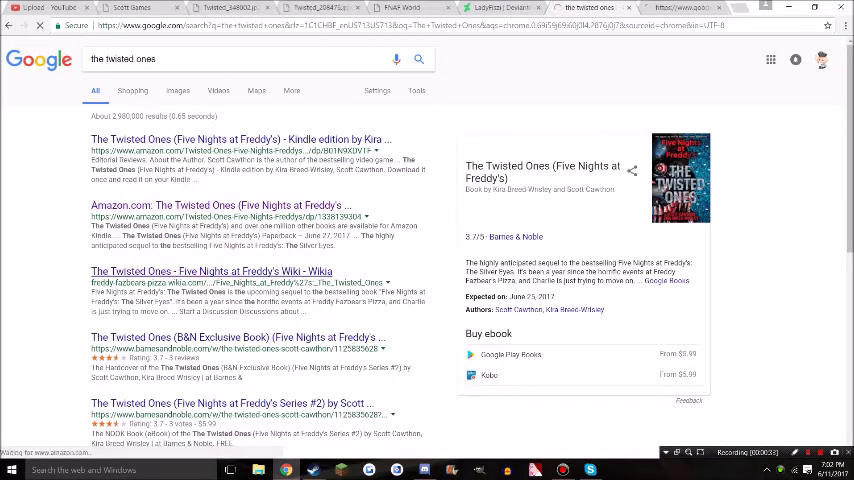
# Look over The Twisted Ones Amazon paperback listing, then the scottgames.com teaser page.
pyautogui.click(590, 7)
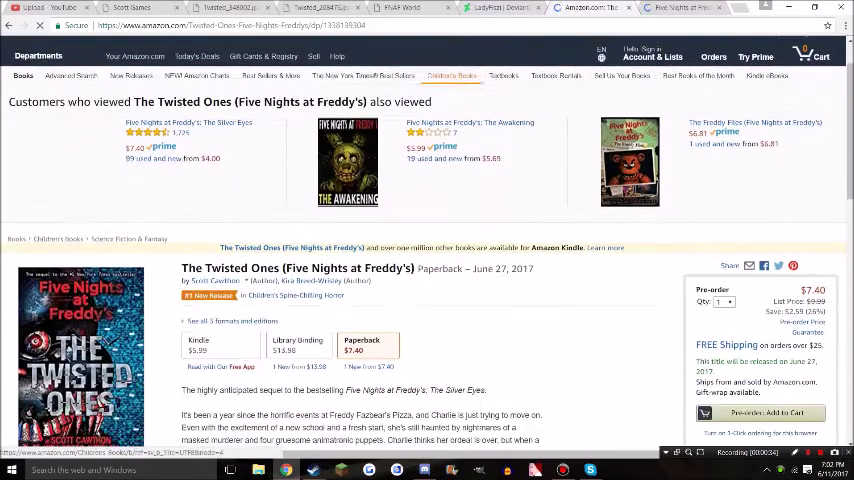
pyautogui.scroll(-5, 427, 300)
pyautogui.scroll(-3, 427, 300)
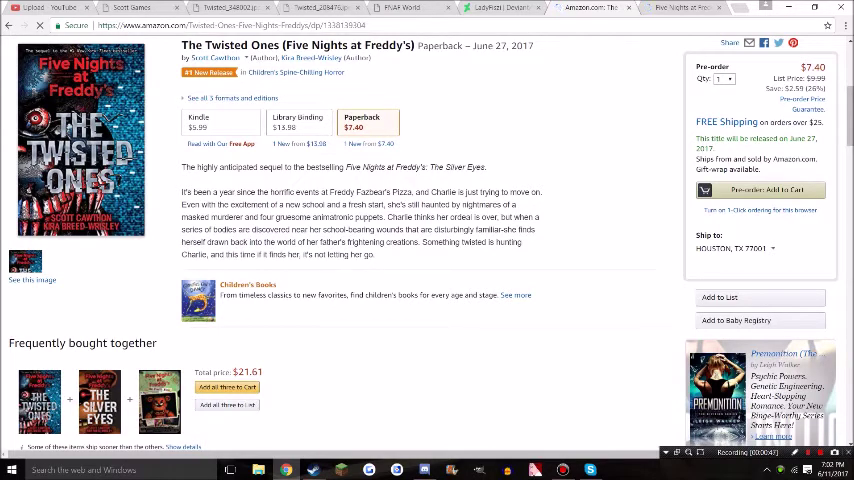
pyautogui.click(131, 7)
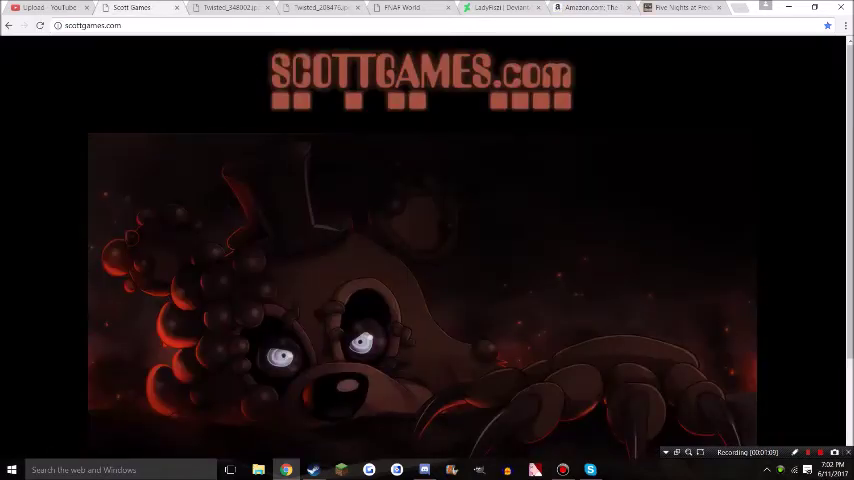
pyautogui.scroll(-3, 515, 302)
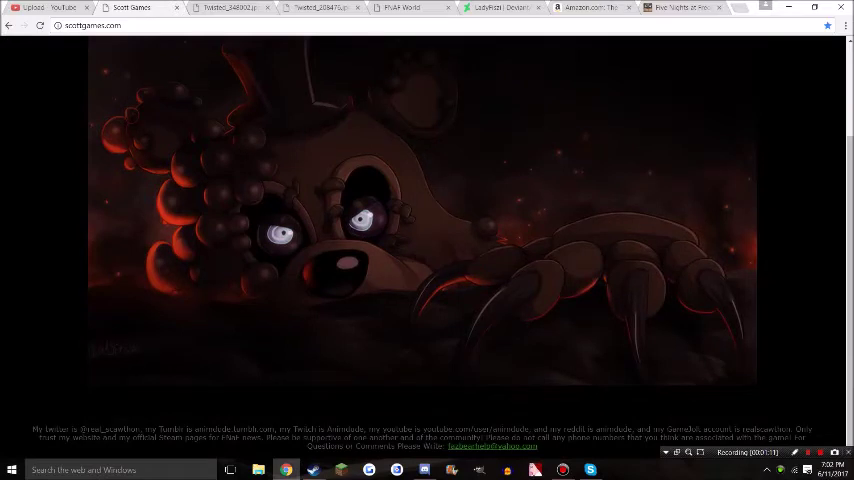
pyautogui.scroll(3, 427, 240)
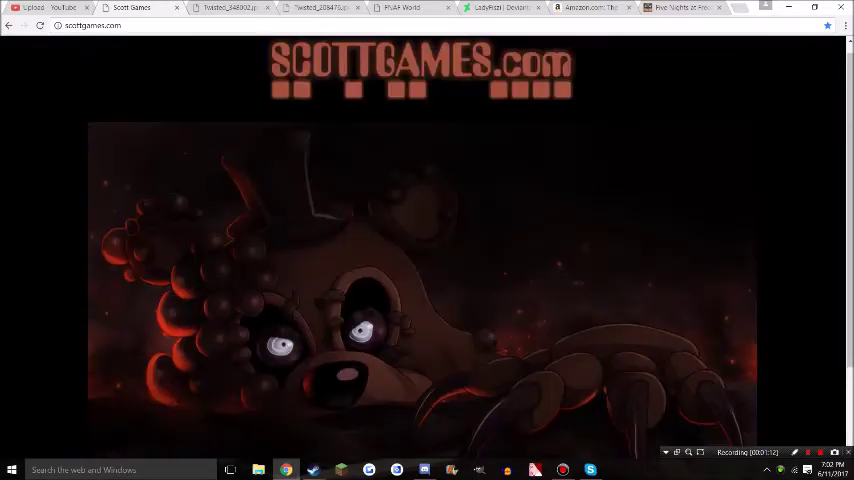
pyautogui.hotkey('ctrl', 't')
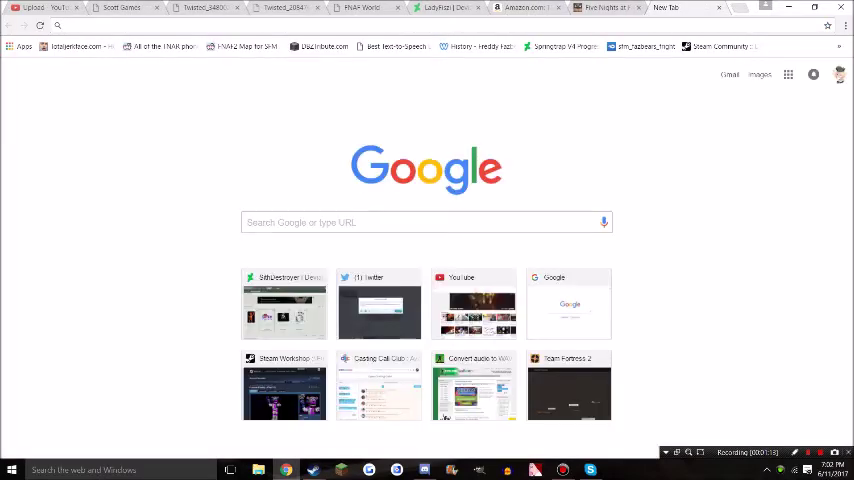
pyautogui.write('tTwisted Freddy The Twisted Ones')
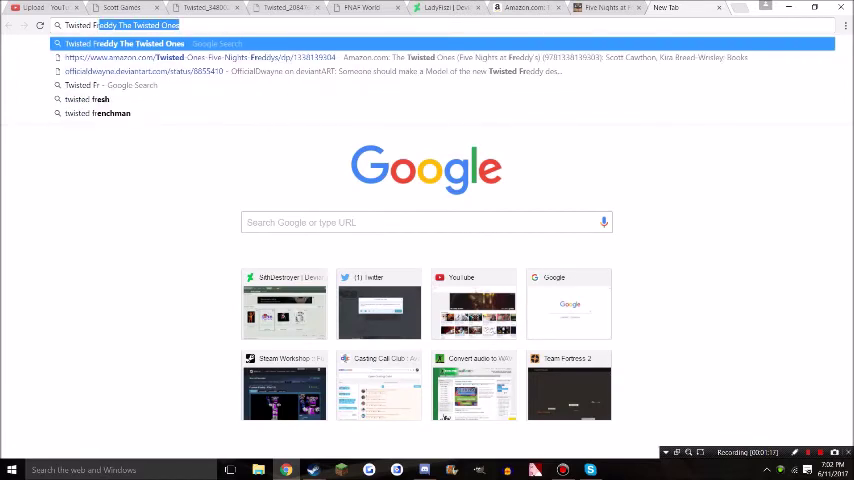
# Search 'Twisted Freddy The Twisted Ones' and browse its image results before returning to all results.
pyautogui.press('Return')
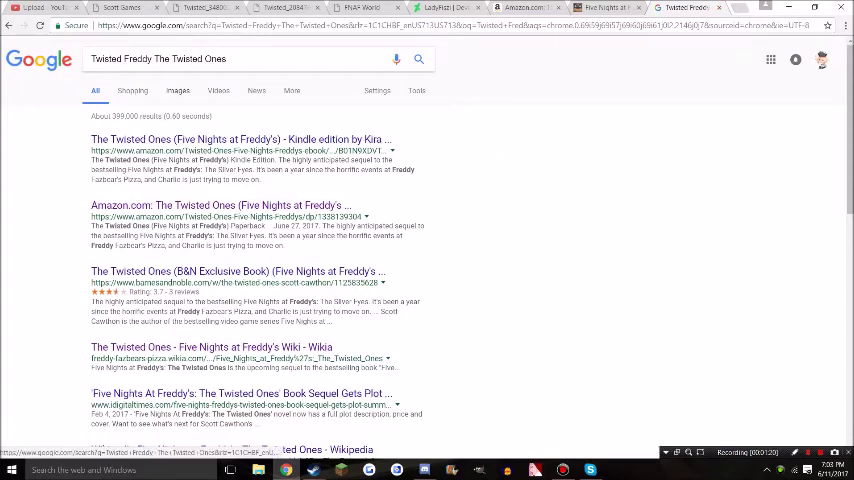
pyautogui.click(177, 90)
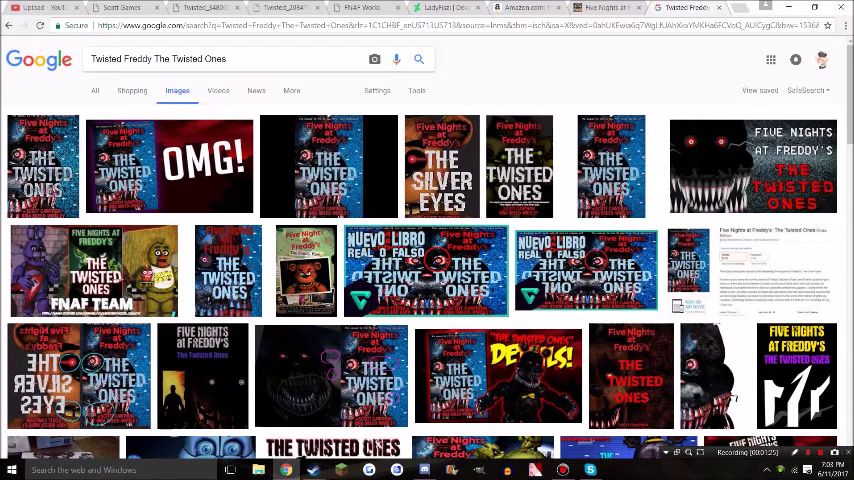
pyautogui.press('F5')
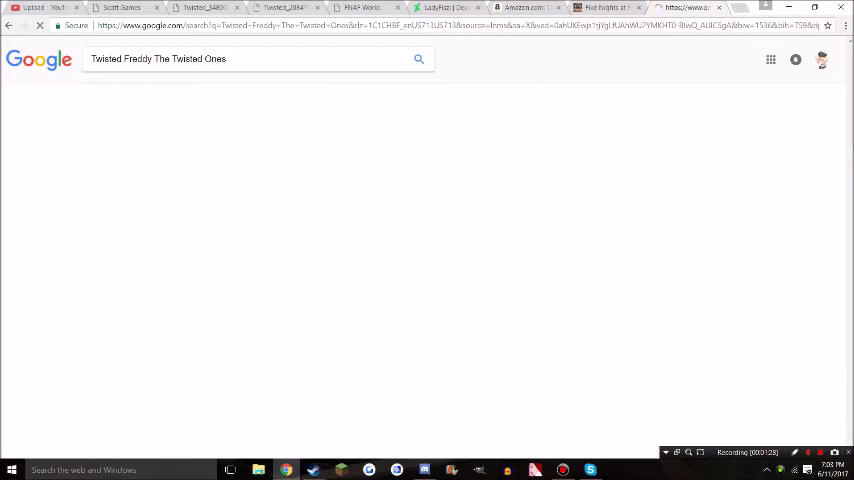
pyautogui.hotkey('ctrl', 'l')
pyautogui.write('twitter.com/?lang=en')
# Load Twitter and go to the user's own profile page.
pyautogui.press('Return')
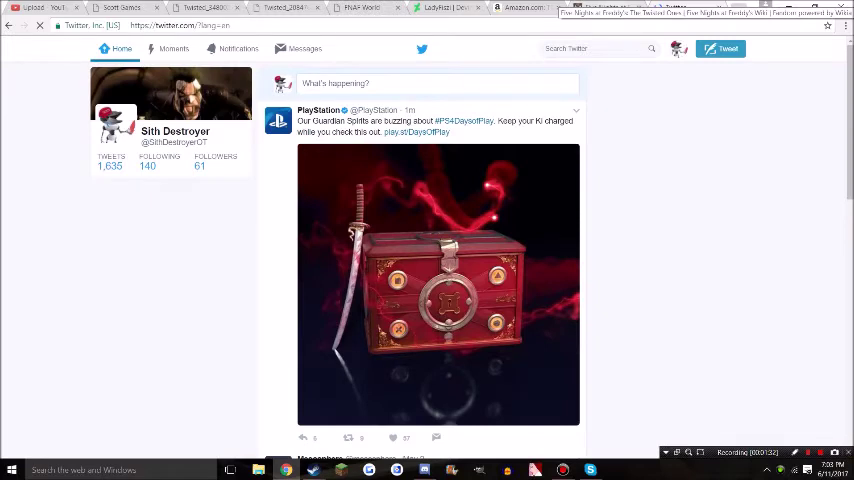
pyautogui.click(678, 48)
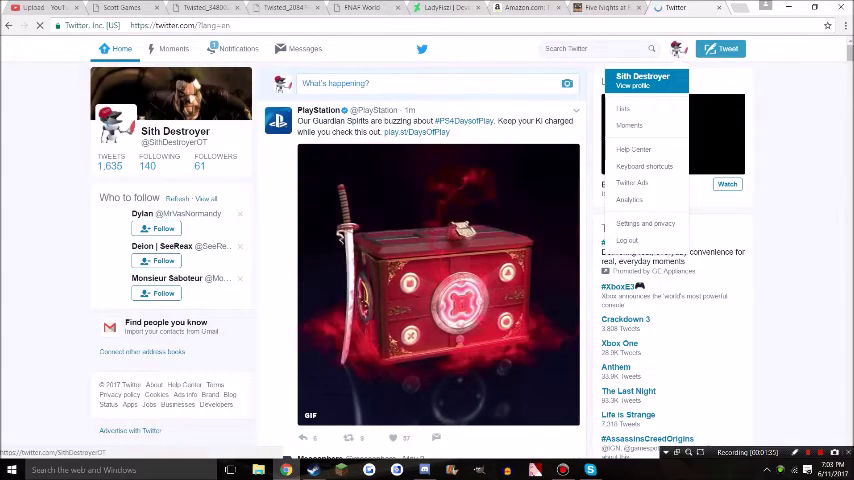
pyautogui.click(640, 80)
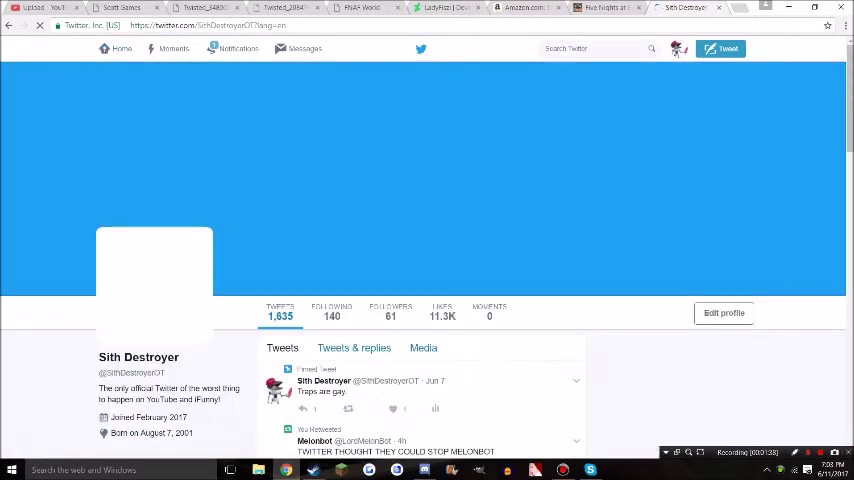
pyautogui.scroll(-4, 640, 266)
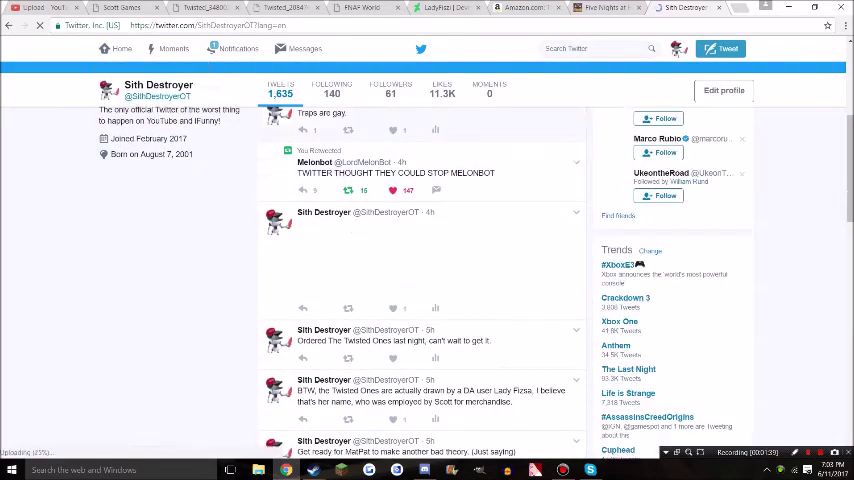
pyautogui.scroll(-2, 420, 266)
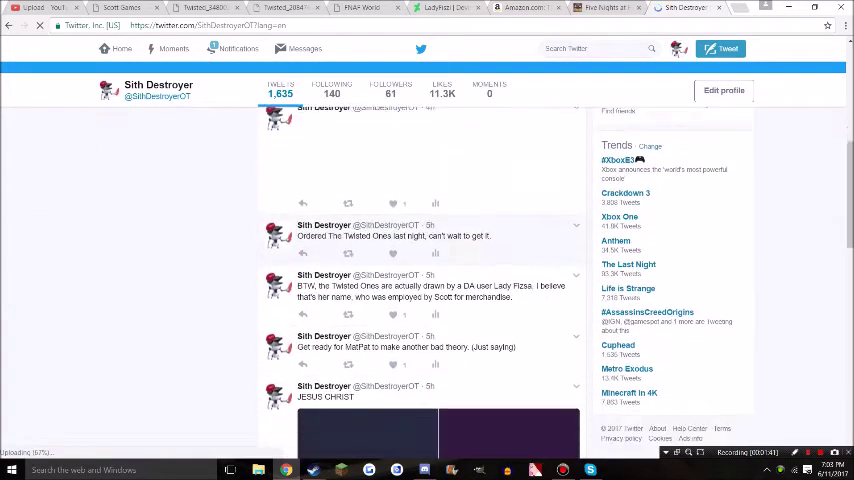
pyautogui.scroll(-4, 420, 266)
pyautogui.scroll(-3, 420, 266)
pyautogui.scroll(-4, 420, 266)
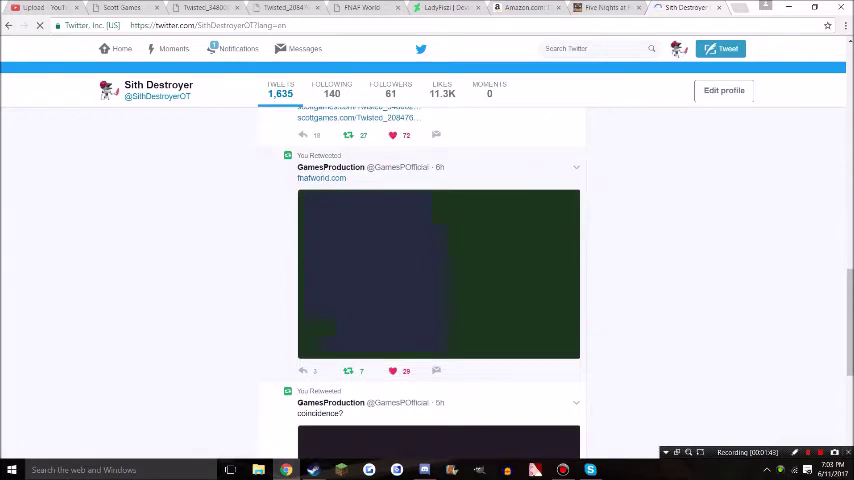
pyautogui.scroll(-3, 420, 266)
pyautogui.scroll(-3, 420, 266)
pyautogui.scroll(-1, 420, 266)
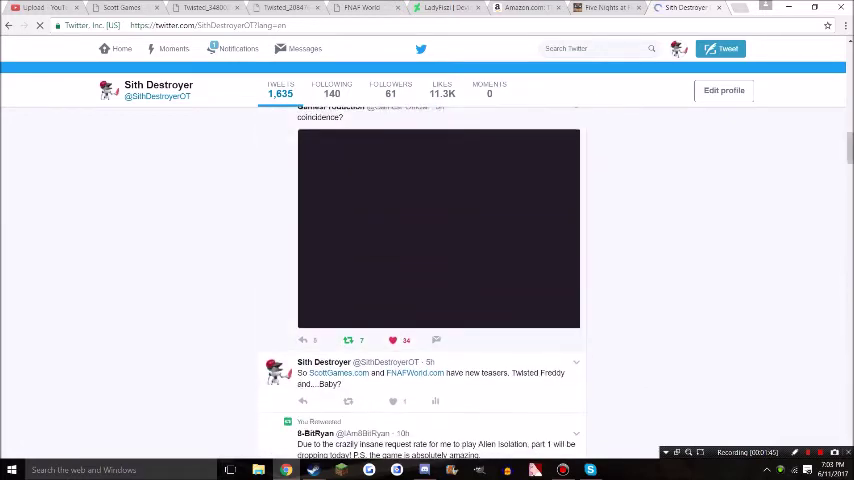
pyautogui.scroll(-3, 420, 266)
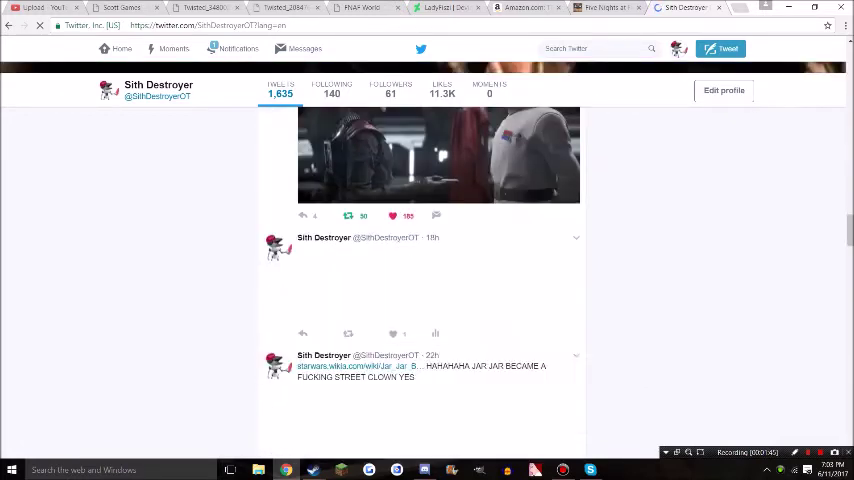
pyautogui.scroll(-2, 420, 266)
pyautogui.scroll(-1, 420, 266)
pyautogui.scroll(-3, 420, 266)
pyautogui.scroll(-4, 420, 266)
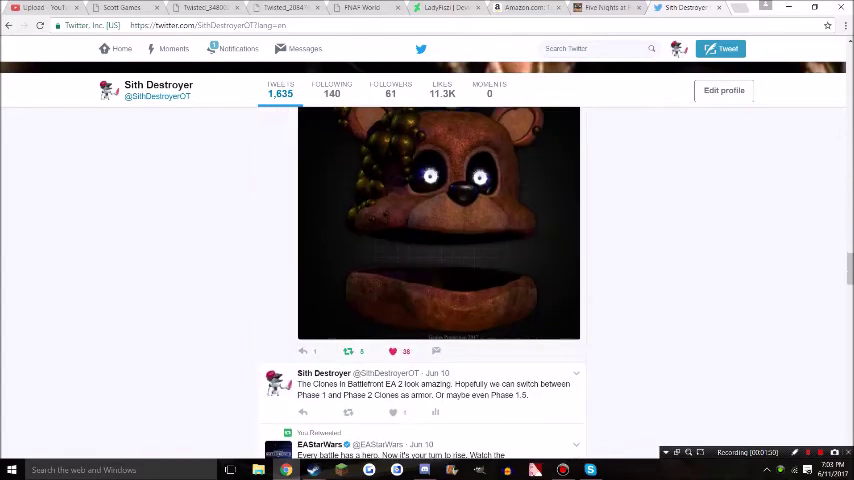
pyautogui.scroll(3, 420, 266)
pyautogui.scroll(-5, 420, 266)
pyautogui.scroll(-3, 420, 266)
pyautogui.scroll(-5, 420, 266)
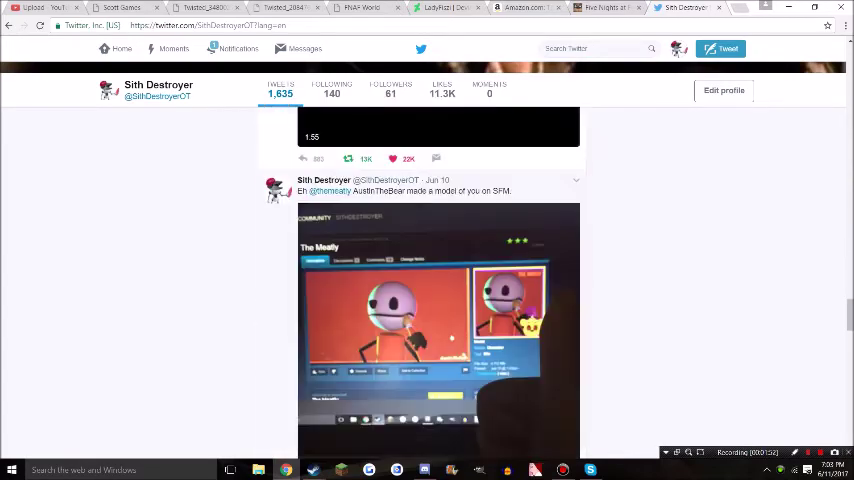
pyautogui.scroll(-4, 420, 266)
pyautogui.scroll(-5, 420, 266)
pyautogui.scroll(-3, 420, 266)
pyautogui.scroll(-3, 420, 266)
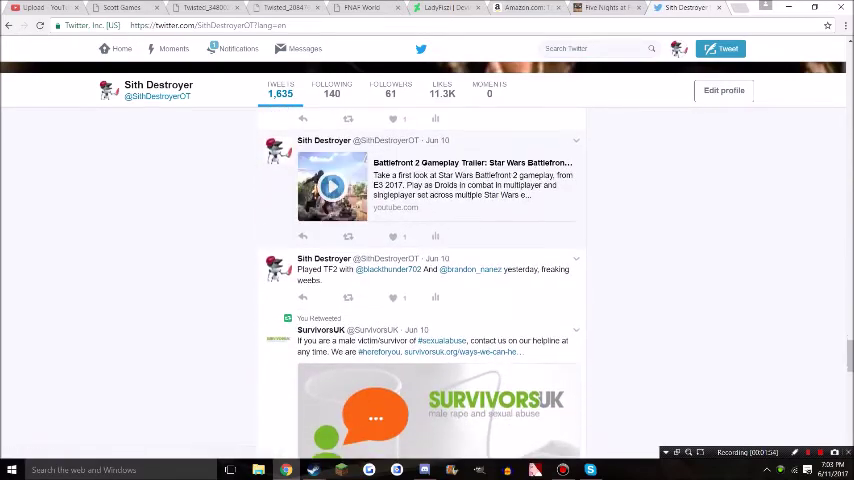
pyautogui.scroll(-4, 420, 266)
pyautogui.scroll(-5, 420, 266)
pyautogui.scroll(-4, 420, 266)
pyautogui.scroll(-5, 420, 266)
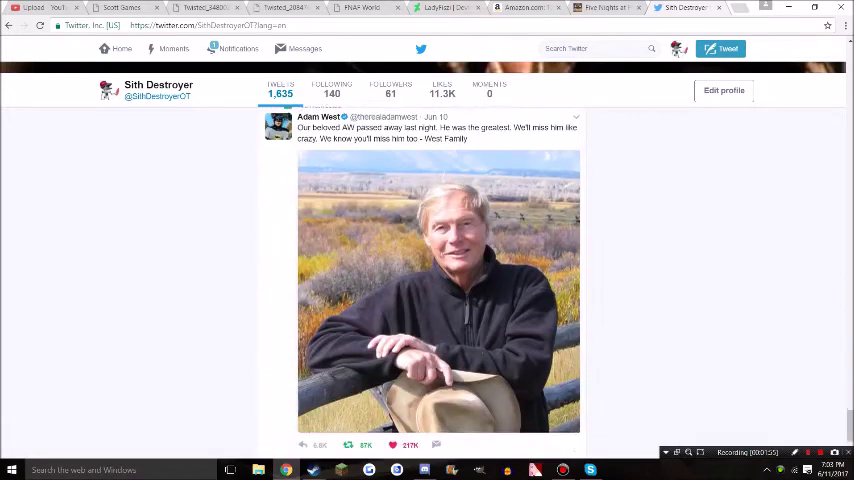
pyautogui.scroll(-3, 420, 266)
pyautogui.scroll(-4, 420, 266)
pyautogui.scroll(-4, 420, 266)
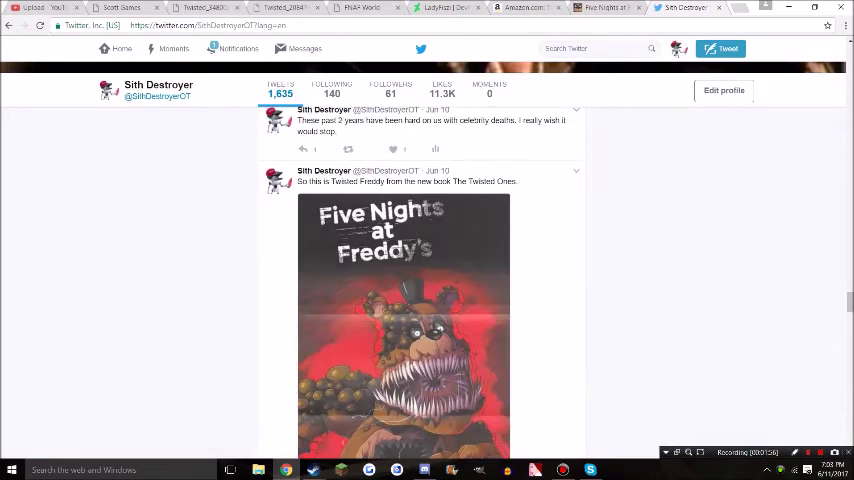
# Enlarge the tweet's Twisted Freddy poster, move its tab left, and return to scottgames.com.
pyautogui.click(403, 325)
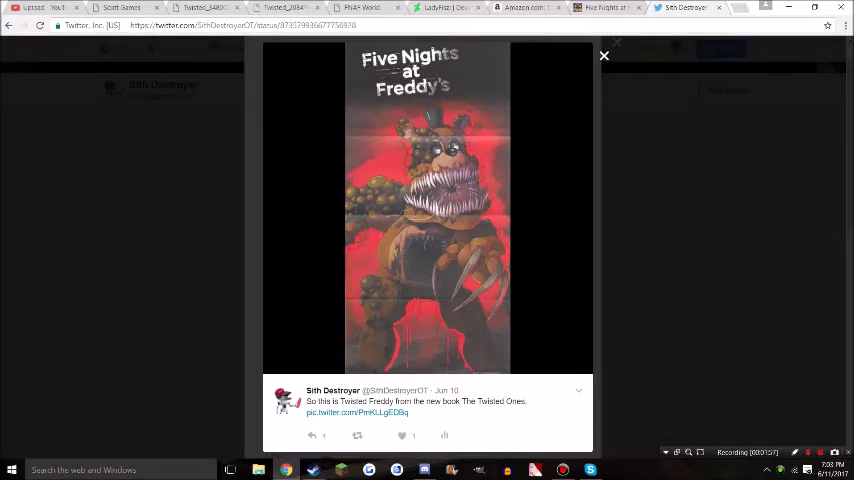
pyautogui.moveTo(686, 7); pyautogui.dragTo(208, 7)
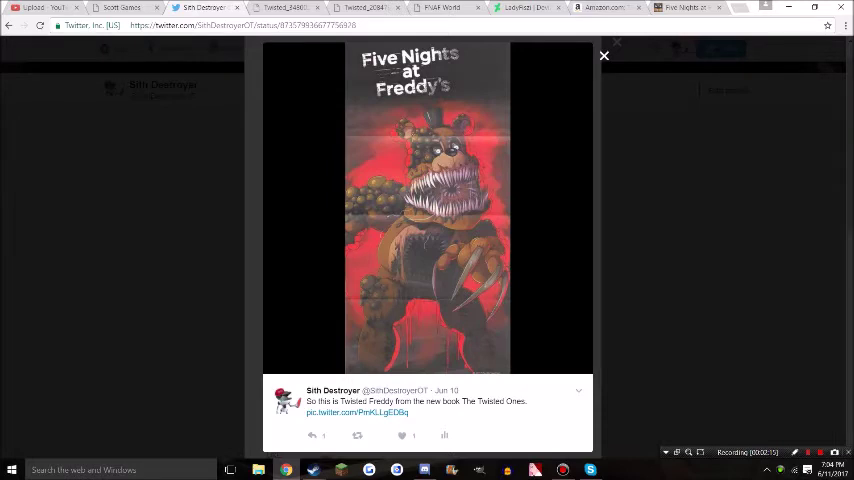
pyautogui.click(110, 7)
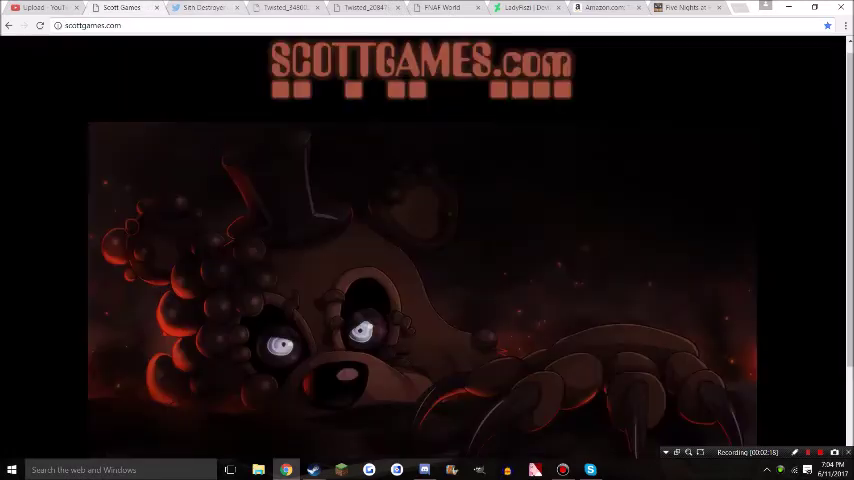
pyautogui.scroll(-2, 427, 260)
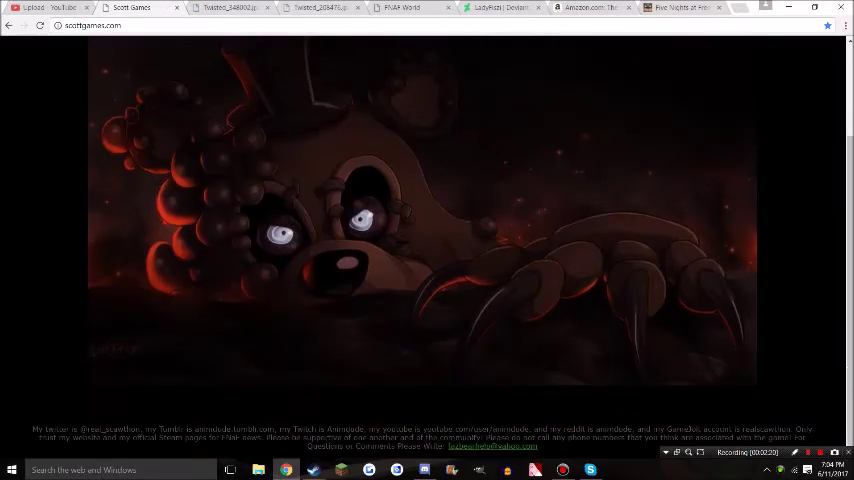
pyautogui.scroll(2, 427, 260)
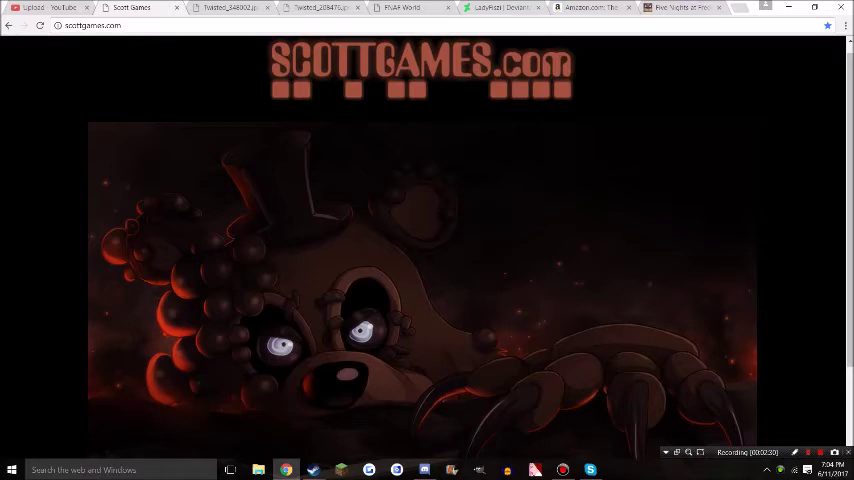
pyautogui.click(215, 8)
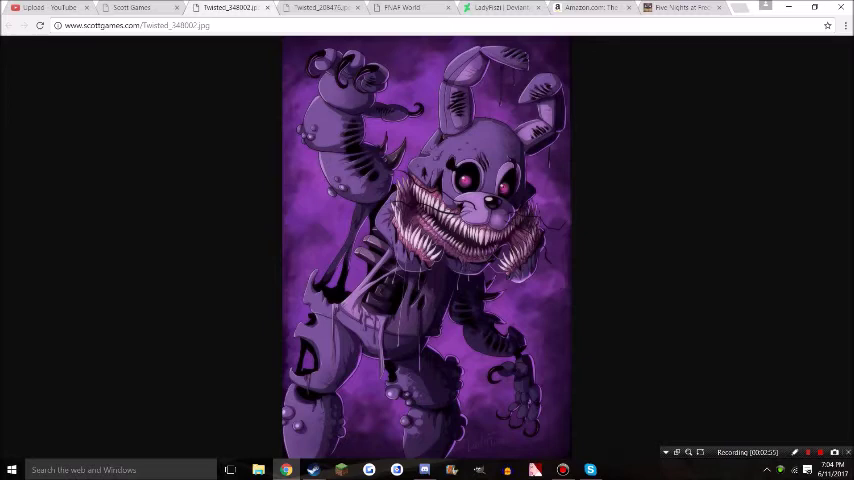
pyautogui.hotkey('ctrl', 'Tab')
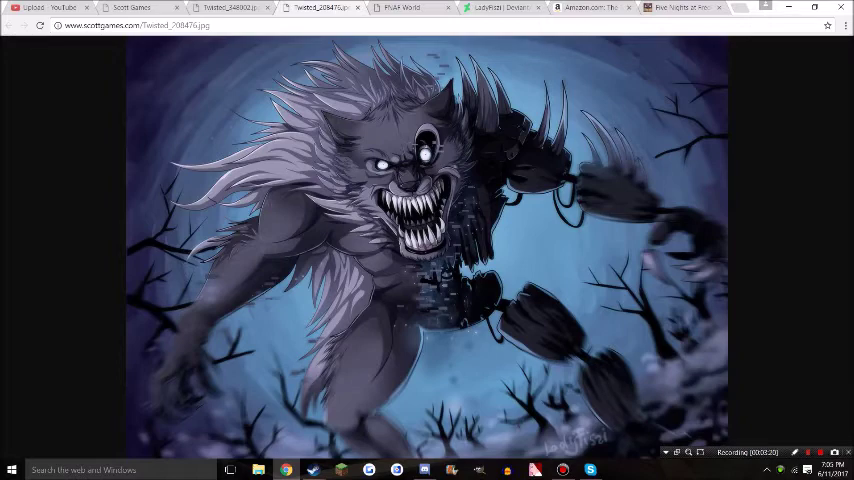
pyautogui.click(132, 7)
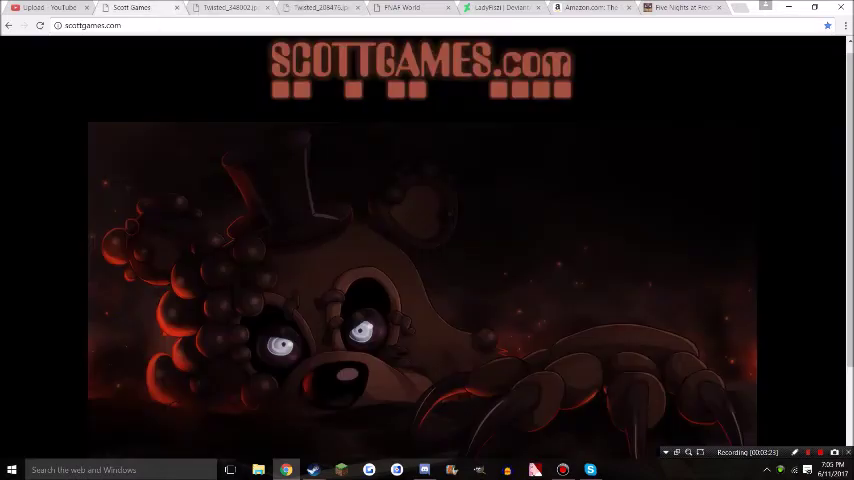
# Cycle through the open tabs to reach LadyFiszi's DeviantArt profile.
pyautogui.hotkey('ctrl', 'Tab')
pyautogui.hotkey('ctrl', 'Tab')
pyautogui.hotkey('ctrl', 'shift', 'Tab')
pyautogui.hotkey('ctrl', 'shift', 'Tab')
pyautogui.hotkey('ctrl', '7')
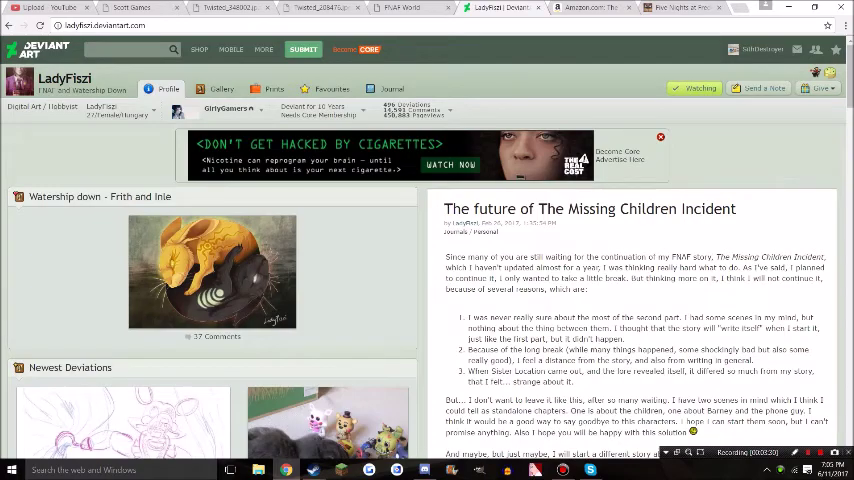
pyautogui.scroll(-4, 427, 300)
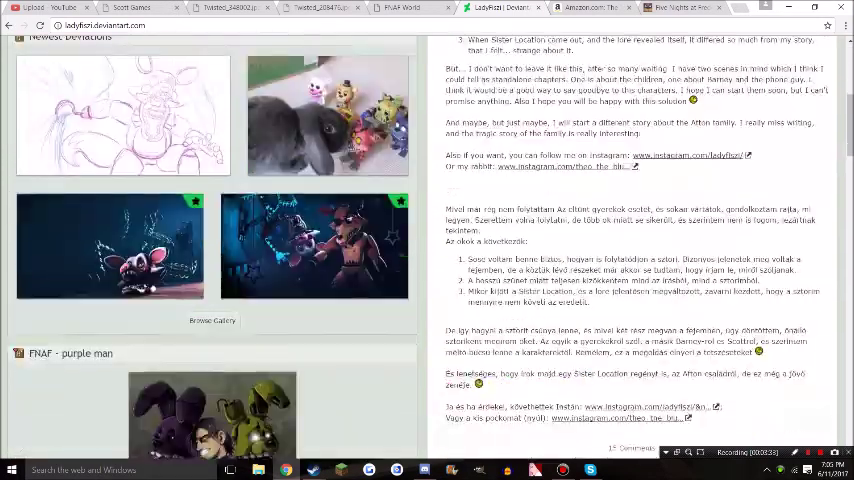
pyautogui.scroll(-3, 427, 300)
pyautogui.scroll(-3, 427, 300)
pyautogui.scroll(-3, 427, 300)
pyautogui.scroll(-3, 427, 300)
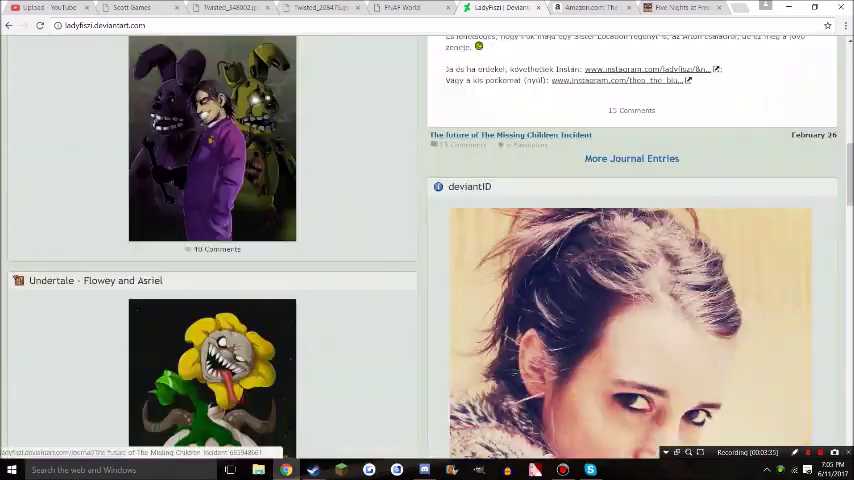
pyautogui.scroll(-2, 427, 300)
pyautogui.scroll(-4, 427, 300)
pyautogui.scroll(-4, 427, 300)
pyautogui.scroll(-3, 427, 300)
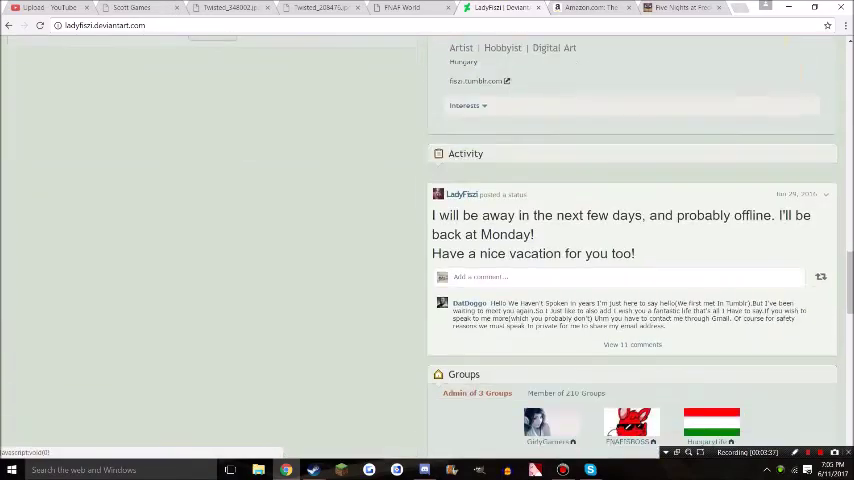
pyautogui.scroll(-2, 427, 300)
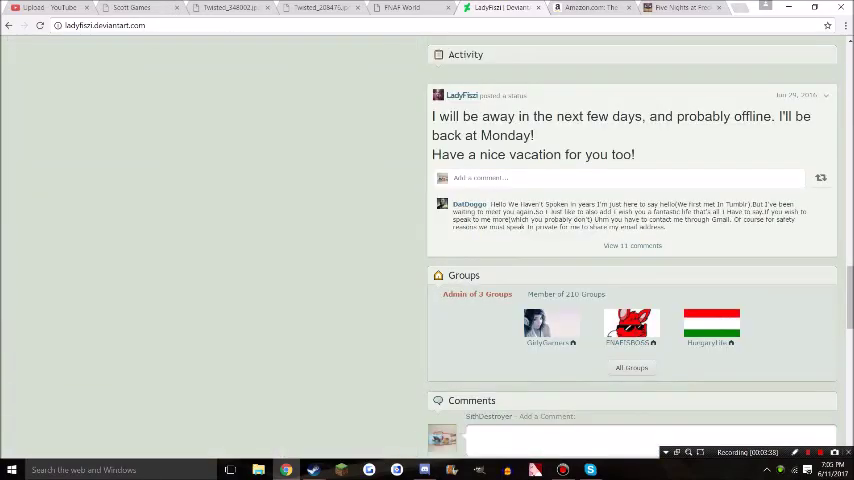
pyautogui.scroll(10, 630, 250)
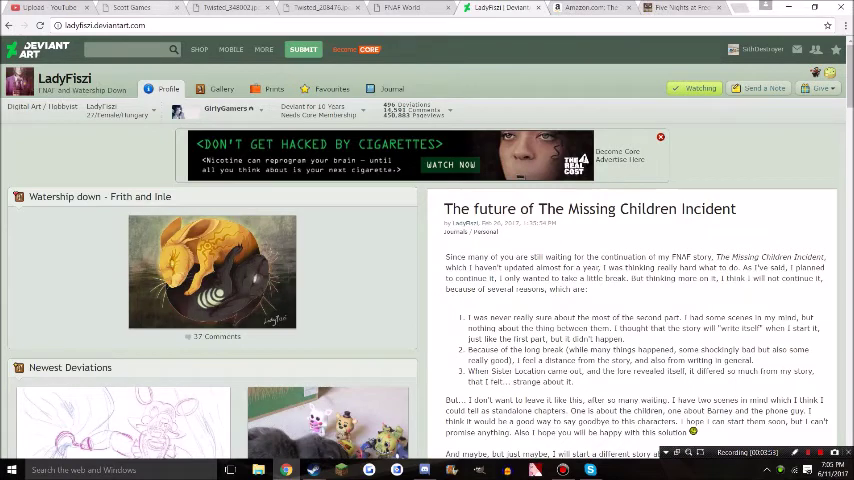
# Close the Scott Games, purple Twisted rabbit and Twisted wolf tabs.
pyautogui.click(135, 7)
pyautogui.click(225, 7)
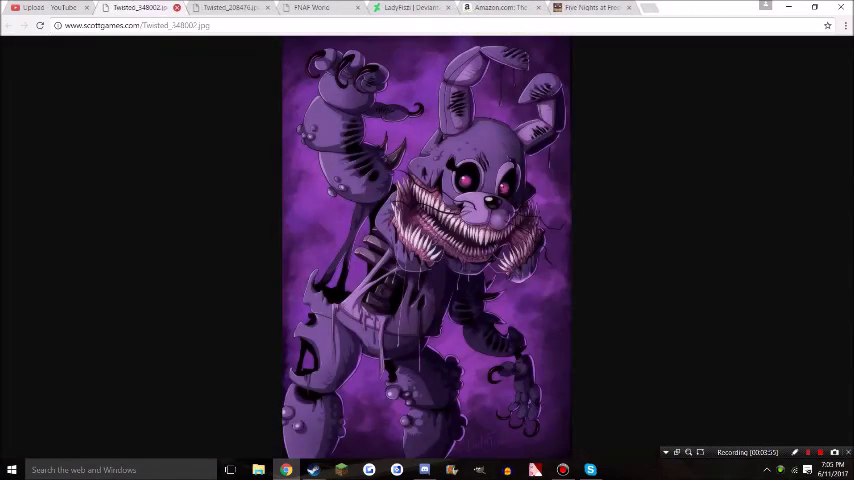
pyautogui.hotkey('ctrl', 'w')
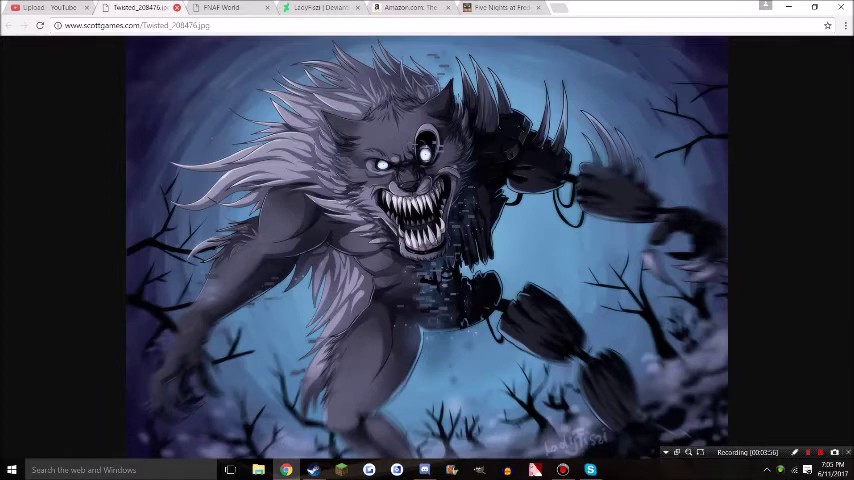
pyautogui.hotkey('ctrl', 'w')
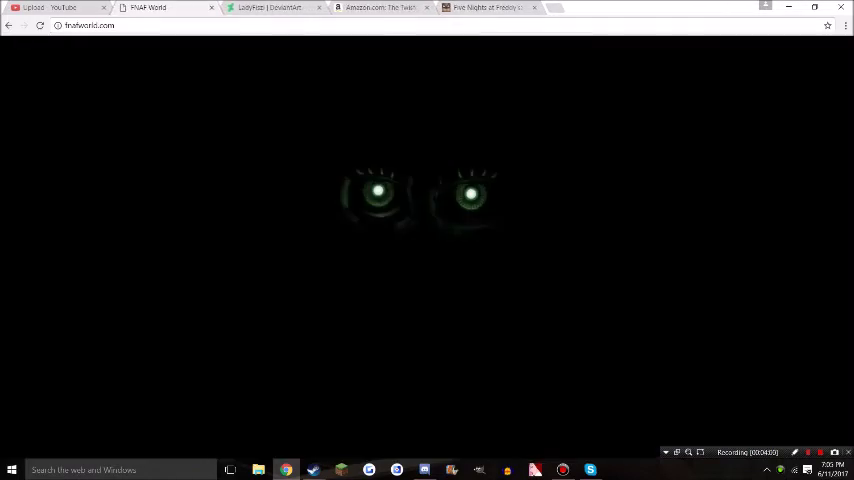
# Save the green-eyes teaser image as iamstillhere.jpg and open it in Photos.
pyautogui.rightClick(426, 188)
pyautogui.click(475, 196)
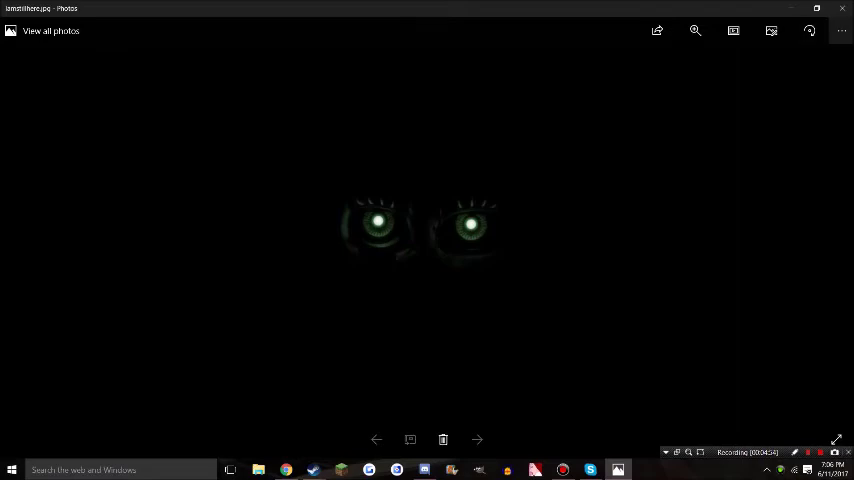
# Check the photo's extra options, then enter edit mode on iamstillhere.jpg.
pyautogui.click(842, 30)
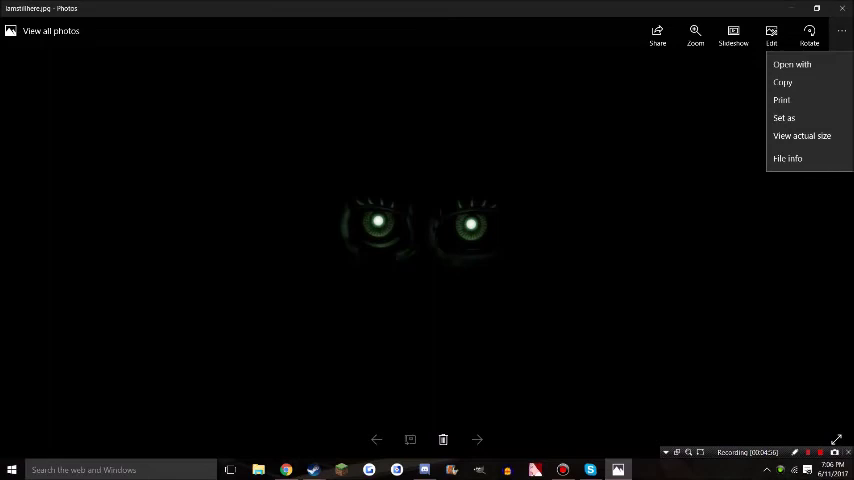
pyautogui.click(771, 30)
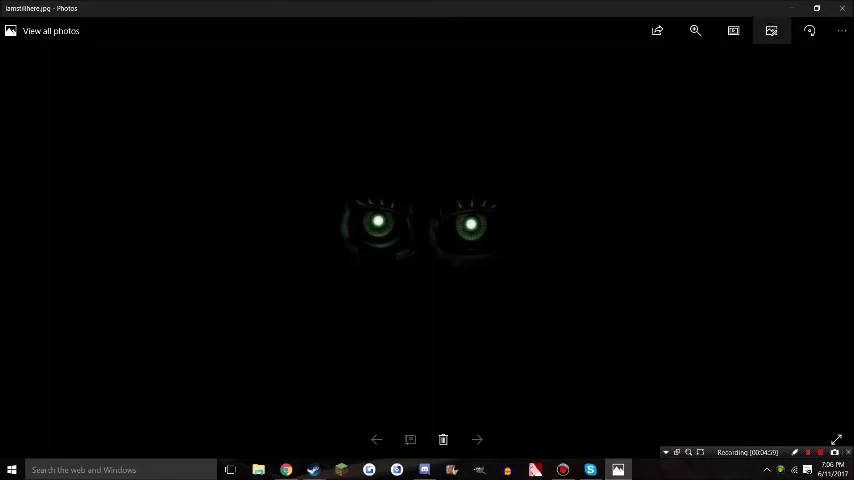
pyautogui.click(771, 30)
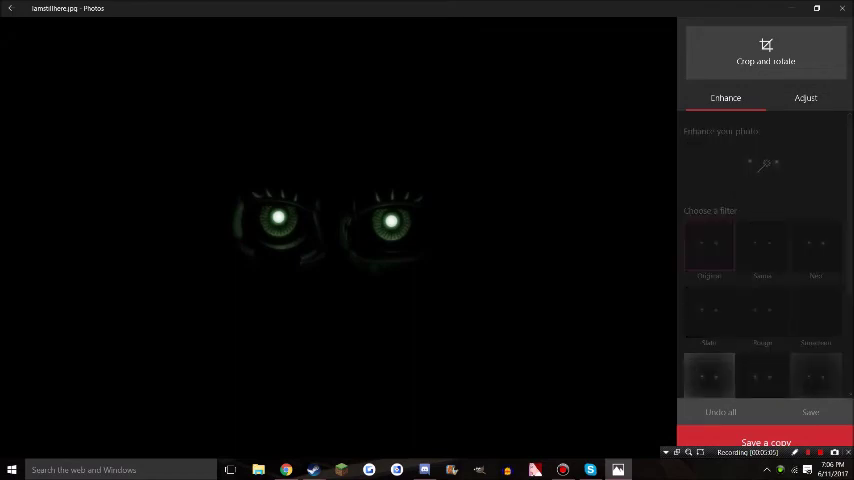
# Raise the Light slider to about 94 on the green-eyes image.
pyautogui.moveTo(766, 160)
pyautogui.mouseDown()
pyautogui.moveTo(845, 160)
pyautogui.moveTo(688, 160)
pyautogui.moveTo(845, 160)
pyautogui.mouseUp()
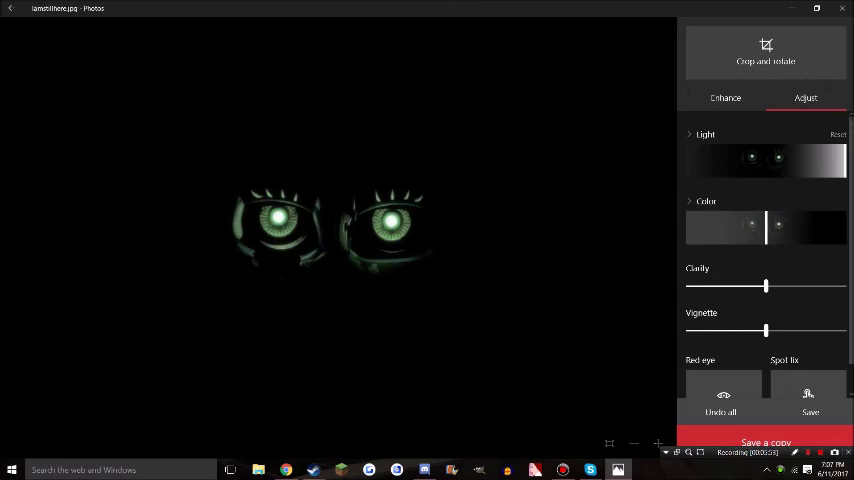
# Push the Color slider to maximum to saturate the green eyes.
pyautogui.moveTo(766, 228); pyautogui.dragTo(844, 228)
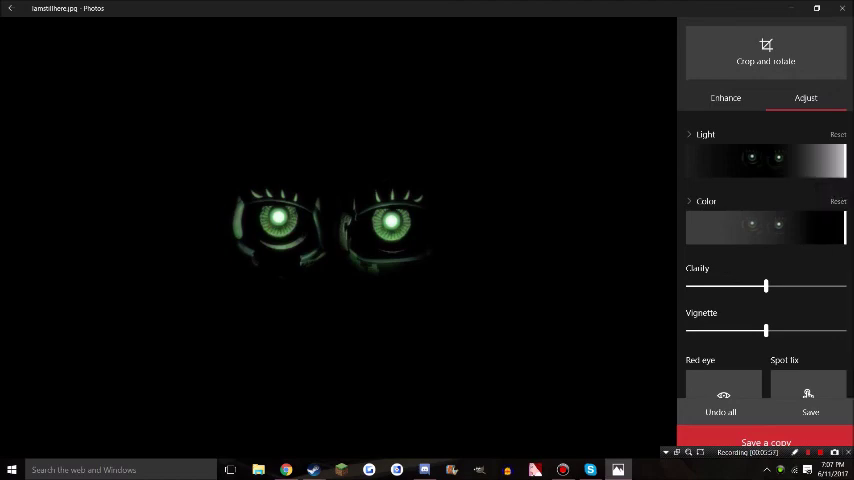
pyautogui.scroll(-2, 340, 230)
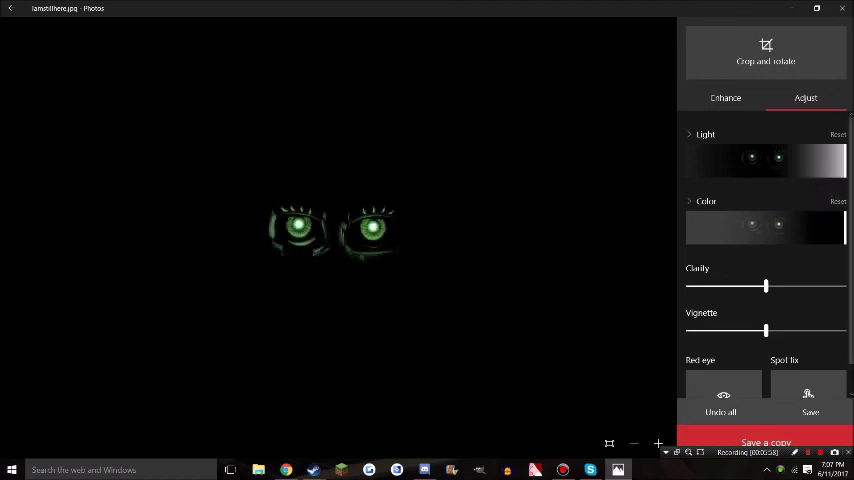
pyautogui.scroll(3, 340, 230)
pyautogui.scroll(2, 340, 230)
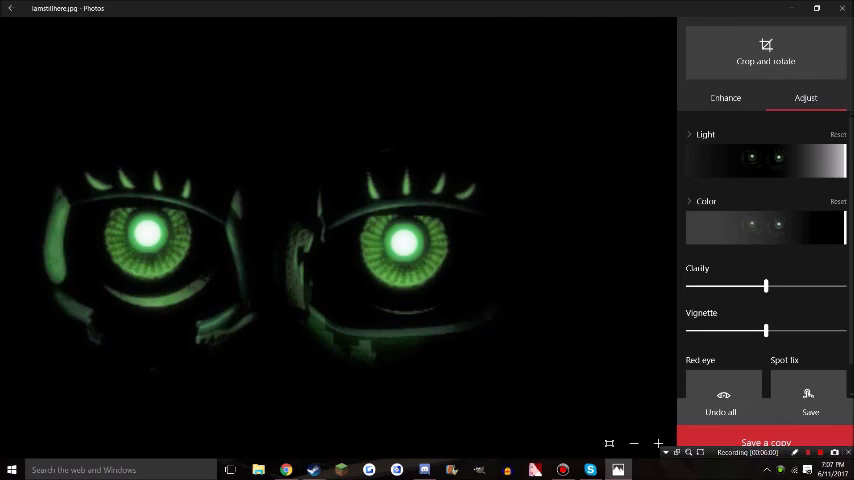